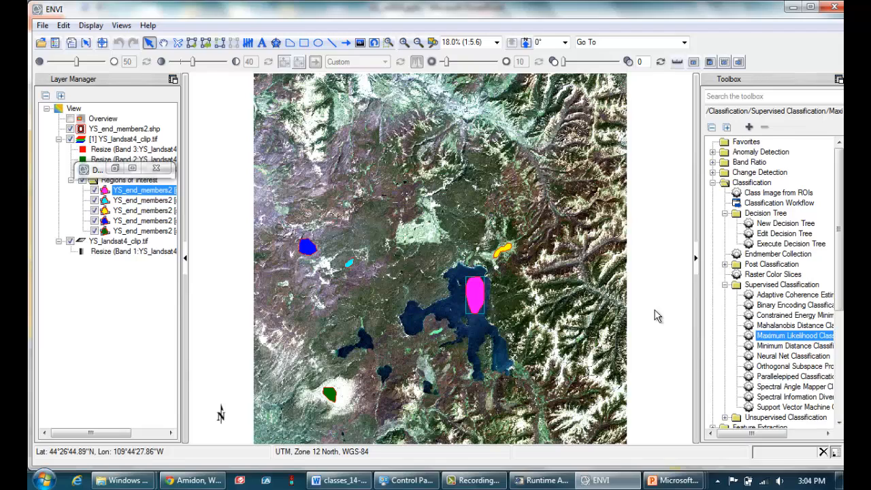
# Start a Maximum Likelihood supervised classification with YS_landsat4_clip.tif as the input file, full scene and all seven bands.
pyautogui.doubleClick(778, 338)
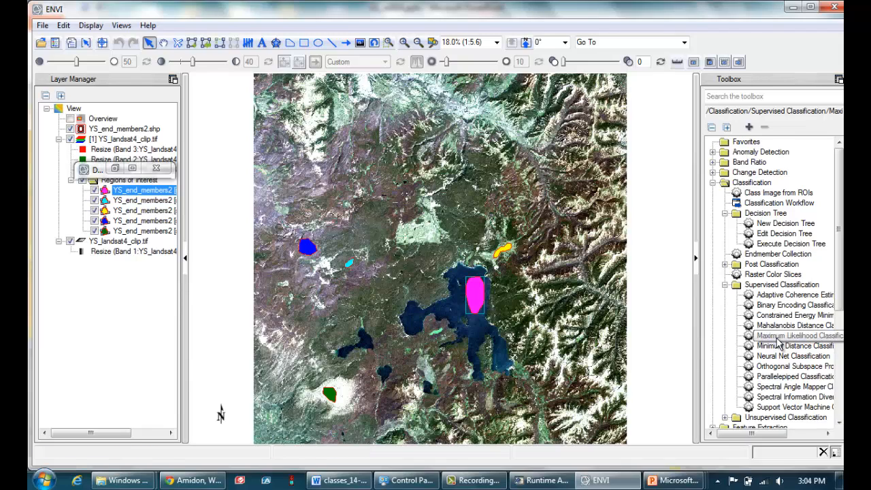
pyautogui.click(747, 185)
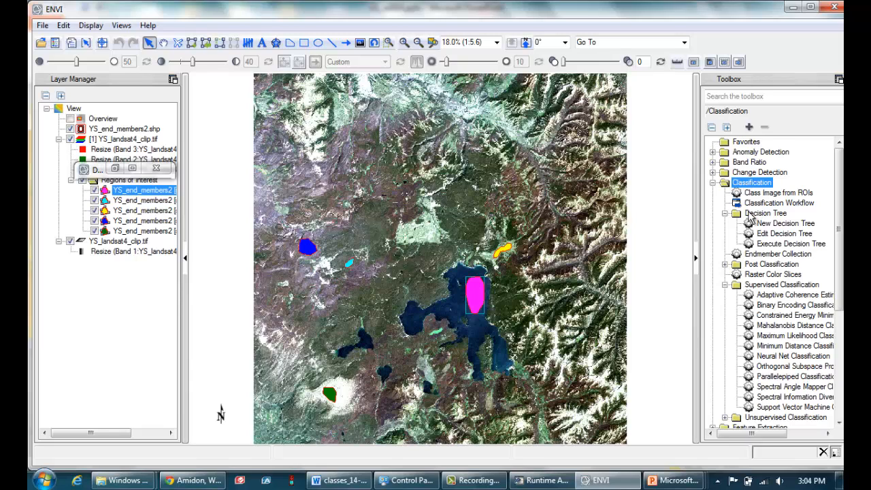
pyautogui.doubleClick(776, 336)
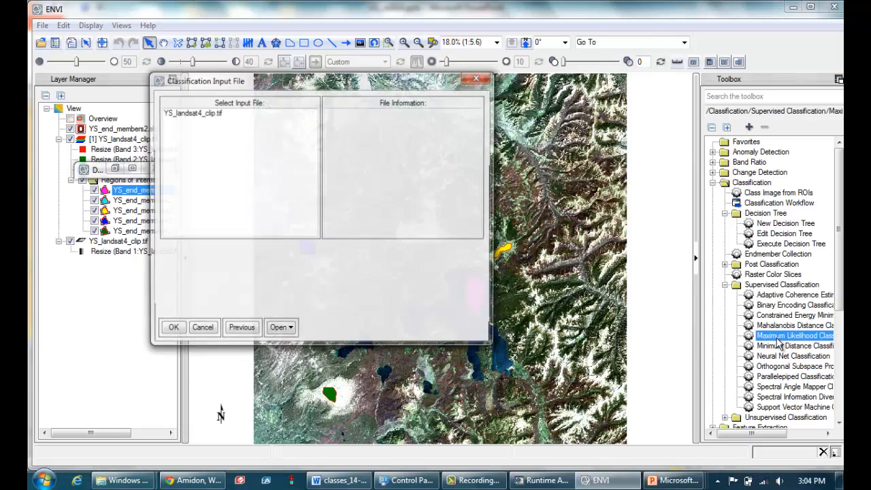
pyautogui.click(199, 113)
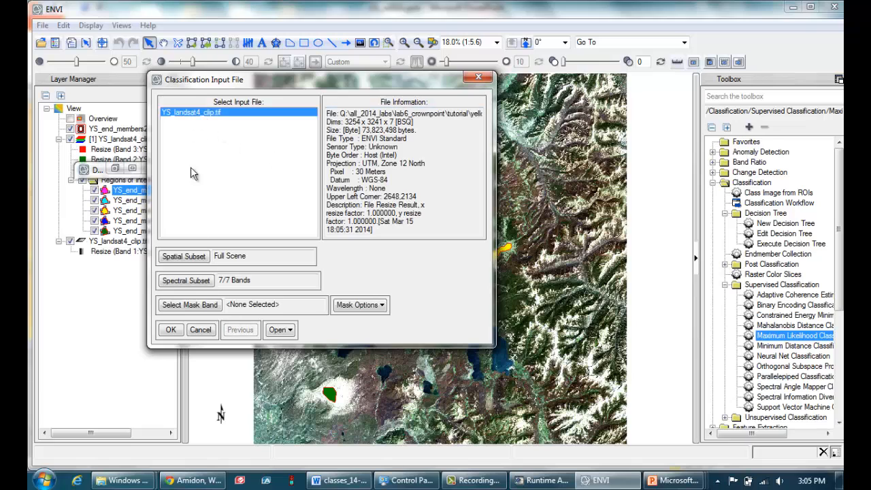
pyautogui.click(170, 333)
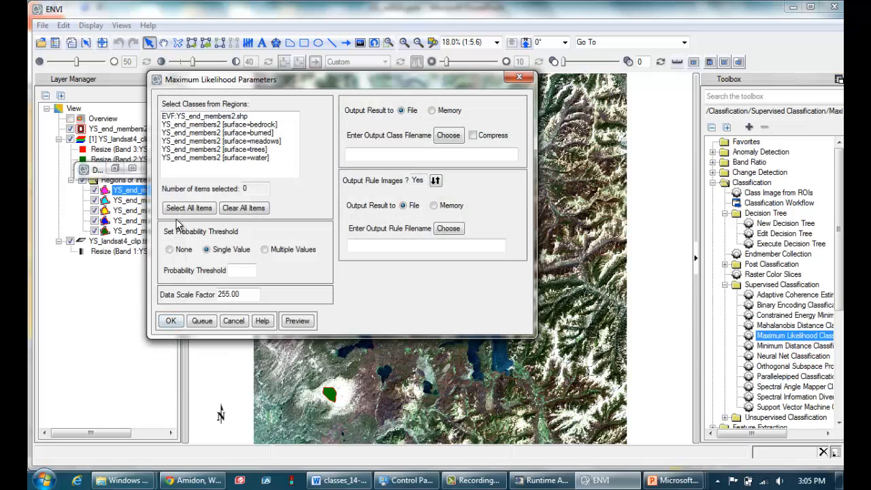
# Select the bedrock, burned, meadows, trees and water regions as classes and set a single probability threshold of 0.2.
pyautogui.press('F9')
pyautogui.press('F9')
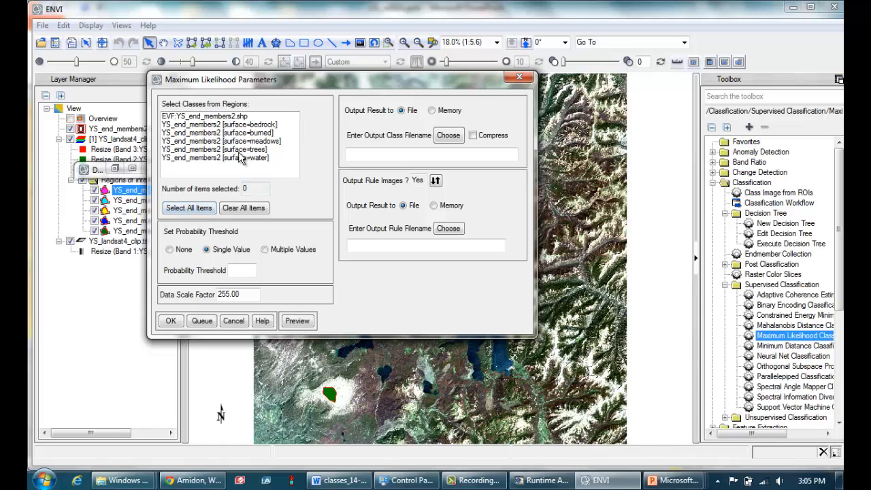
pyautogui.moveTo(239, 128); pyautogui.dragTo(238, 163)
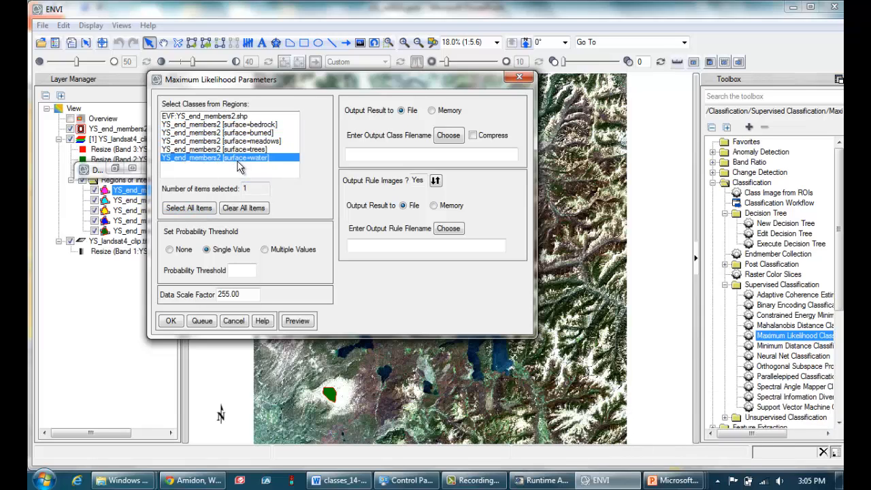
pyautogui.keyDown('shift'); pyautogui.click(224, 127); pyautogui.keyUp('shift')
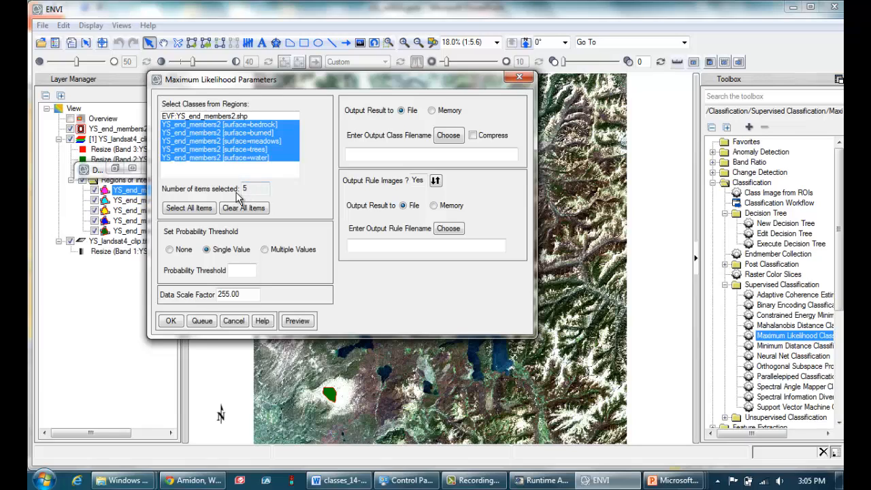
pyautogui.click(248, 272)
pyautogui.moveTo(250, 270); pyautogui.dragTo(205, 270)
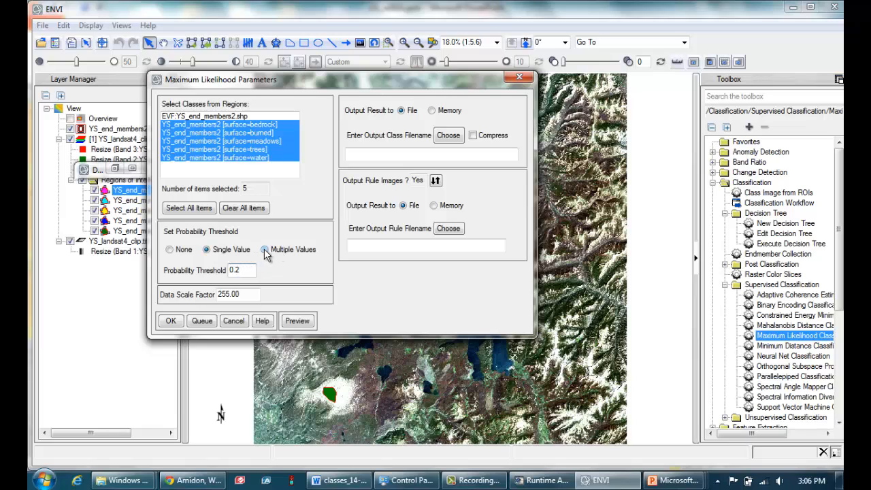
pyautogui.click(265, 250)
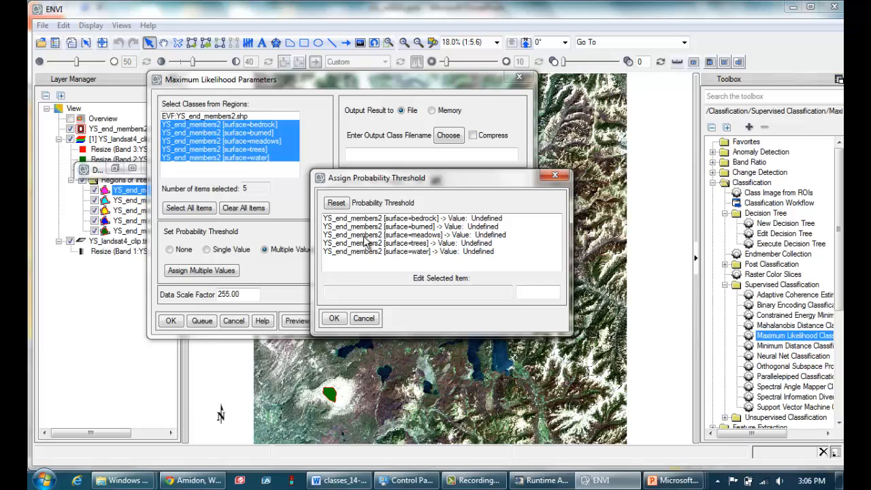
pyautogui.click(365, 219)
pyautogui.click(368, 226)
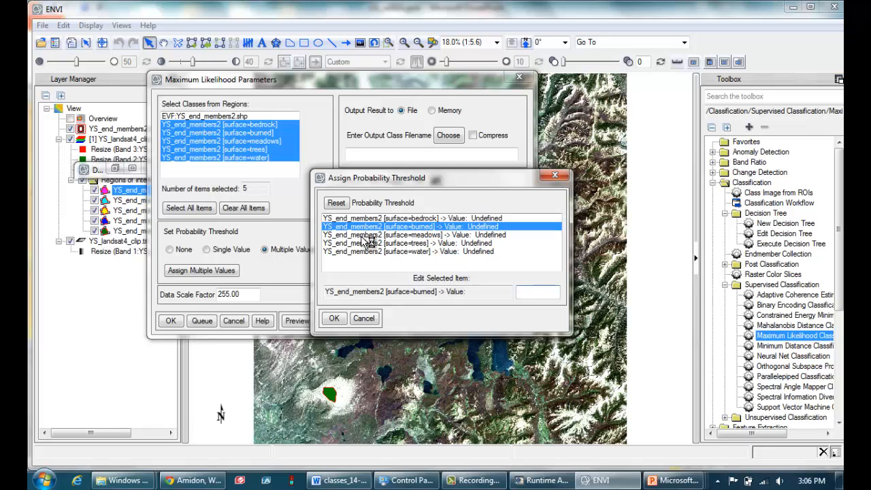
pyautogui.click(366, 235)
pyautogui.click(362, 243)
pyautogui.click(362, 251)
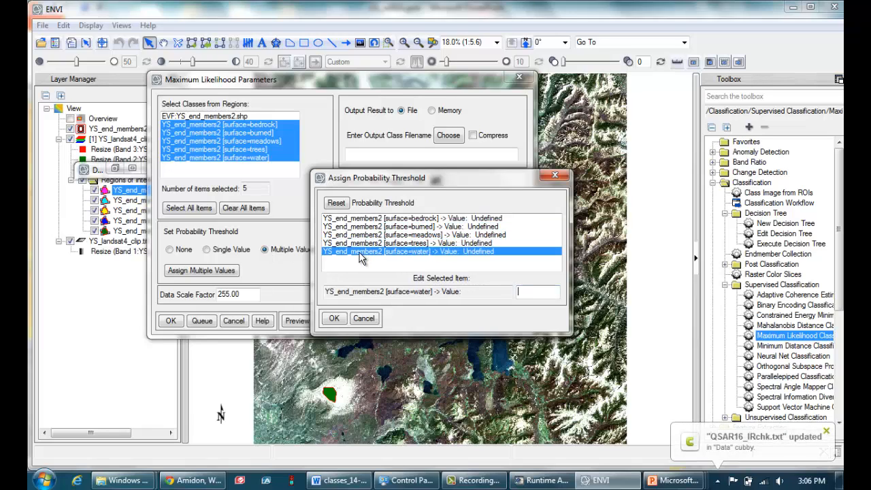
pyautogui.click(363, 320)
pyautogui.click(207, 250)
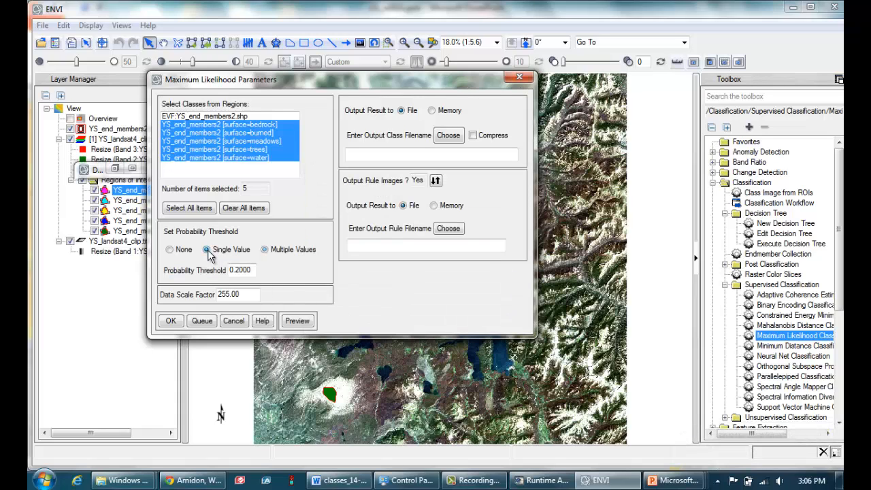
# Save the class result as ML_class.tif and the rule images as ML_class_rule.tif in the lab6_crownpoint output folder, and run the classification.
pyautogui.moveTo(249, 271); pyautogui.dragTo(199, 271)
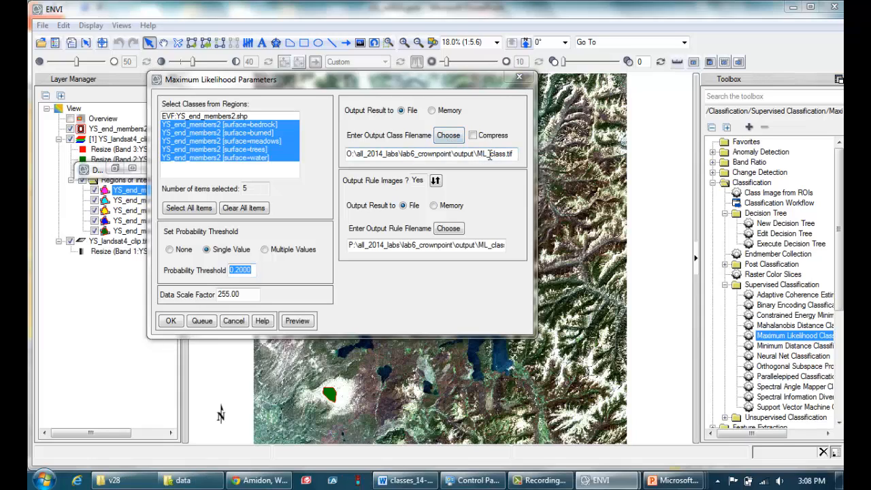
pyautogui.moveTo(477, 155); pyautogui.dragTo(519, 156)
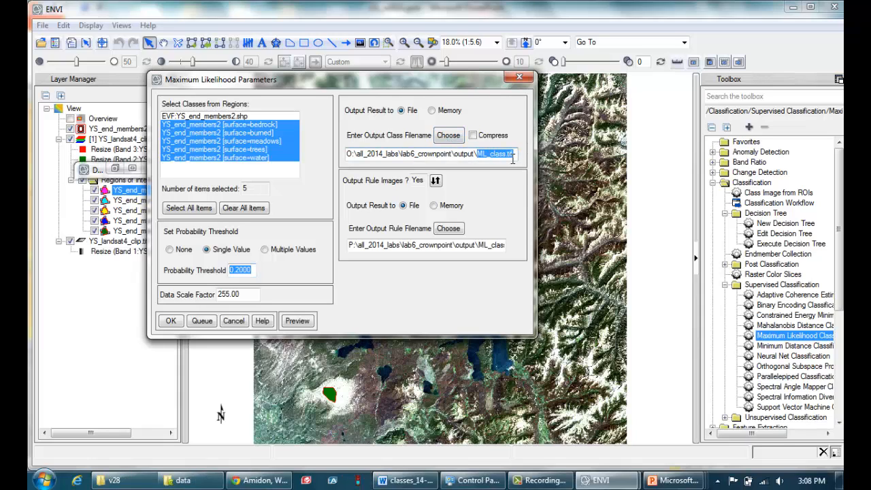
pyautogui.click(511, 155)
pyautogui.moveTo(475, 246); pyautogui.dragTo(512, 245)
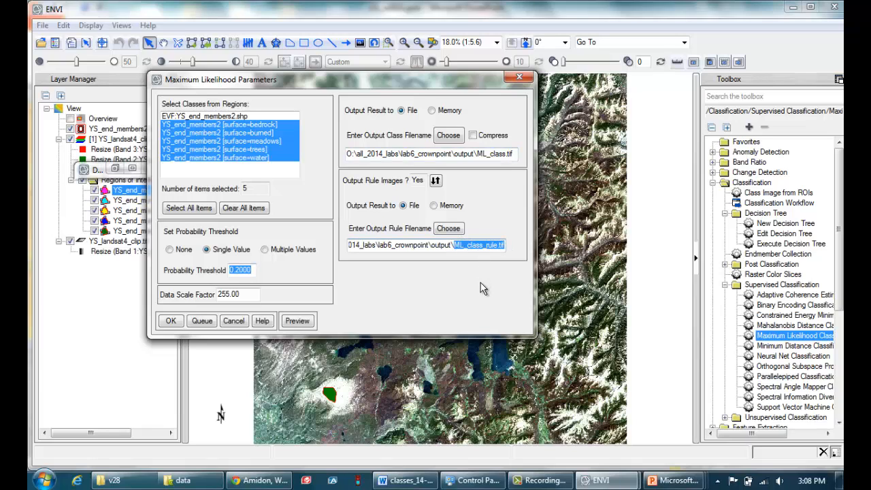
pyautogui.click(171, 321)
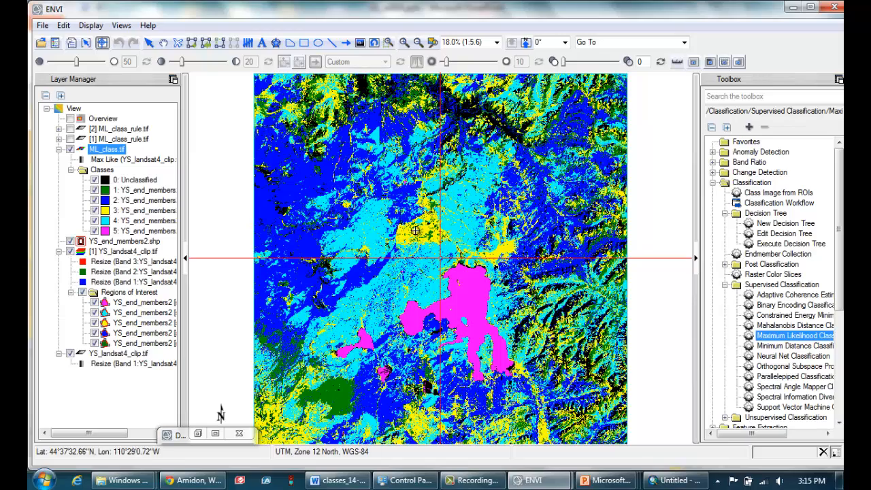
# Toggle the visibility of the ML_class.tif layer repeatedly to compare the classification with the Landsat image beneath it.
pyautogui.click(70, 150)
pyautogui.click(70, 149)
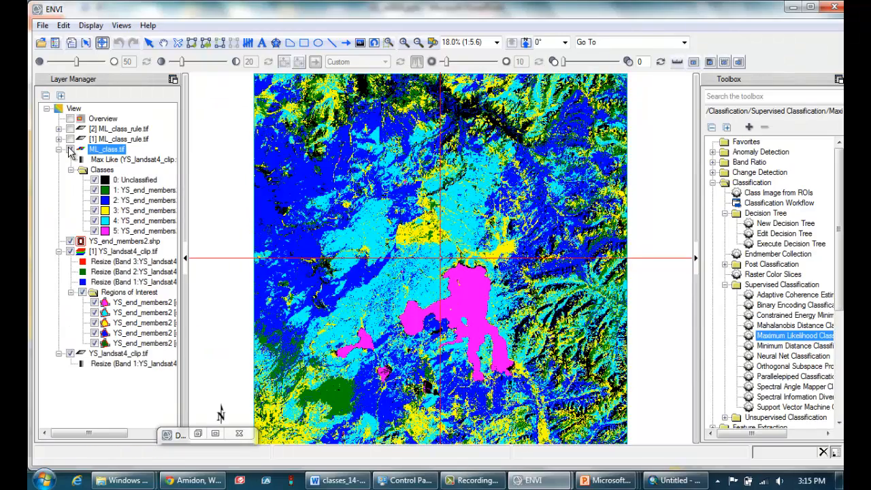
pyautogui.click(70, 149)
pyautogui.click(70, 149)
pyautogui.click(70, 149)
pyautogui.click(70, 149)
# Review the bedrock, burned, meadows, trees and water rule bands of ML_class_rule.tif in the Data Manager.
pyautogui.click(57, 45)
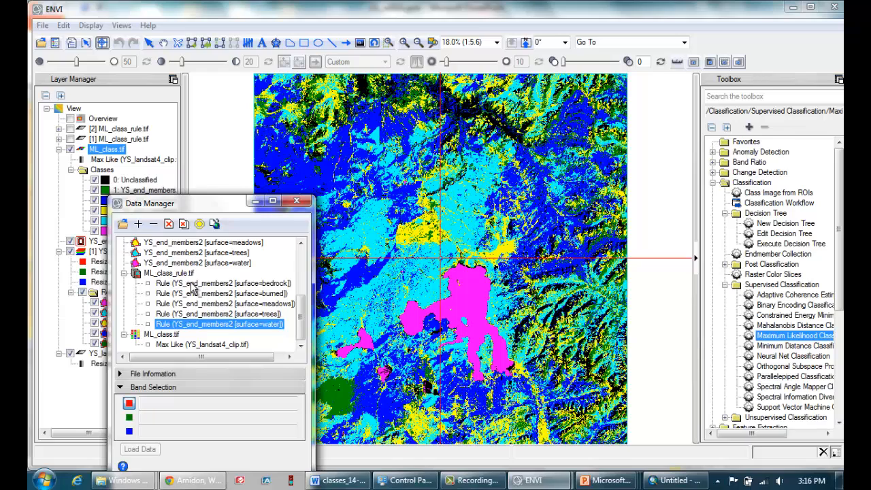
pyautogui.click(186, 284)
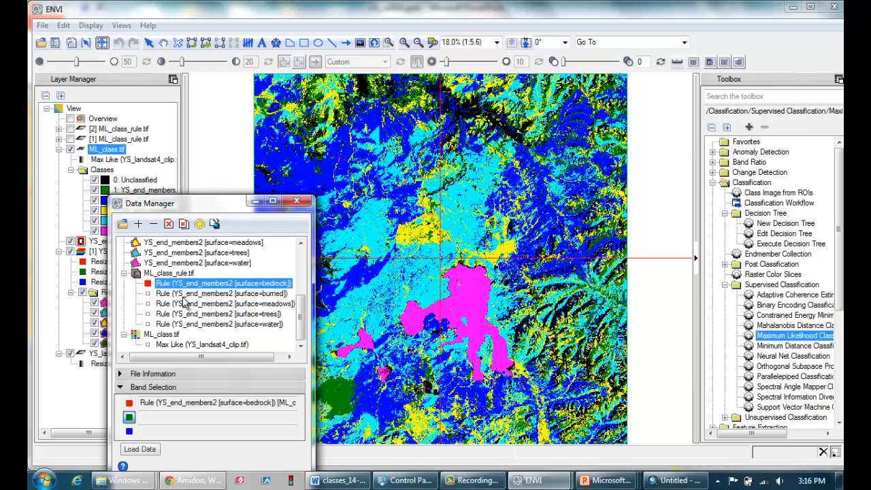
pyautogui.click(185, 293)
pyautogui.click(183, 303)
pyautogui.click(182, 315)
pyautogui.click(182, 325)
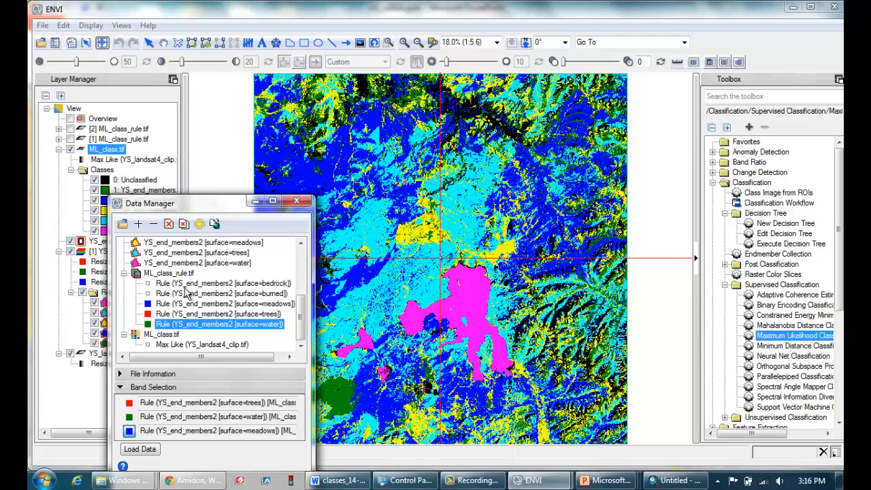
pyautogui.click(248, 285)
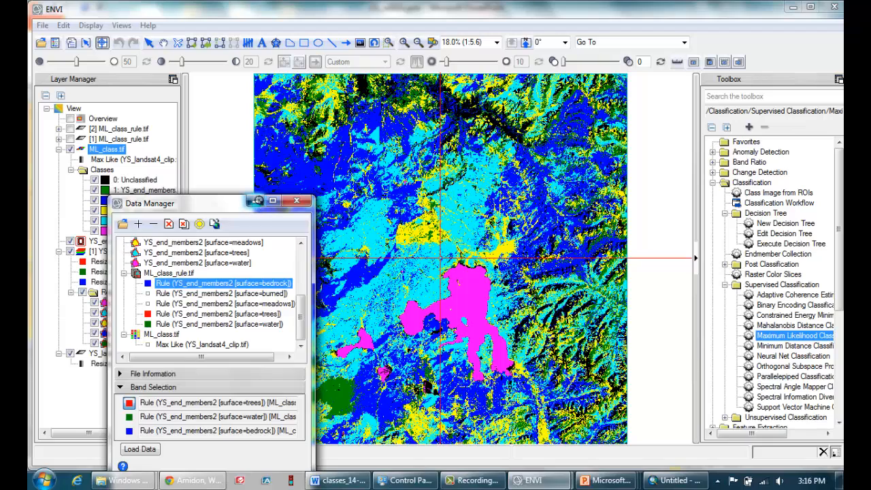
pyautogui.click(255, 201)
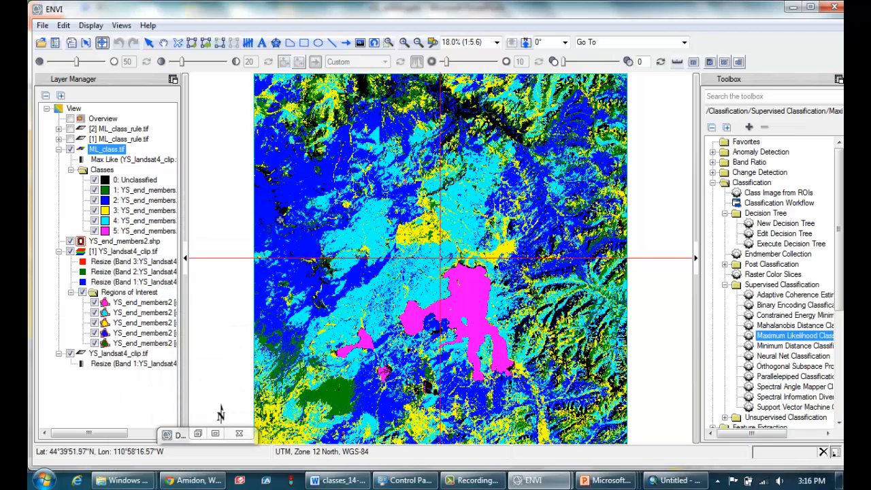
# Expand both ML_class_rule.tif layers to show their bands and display the [2] ML_class_rule.tif layer.
pyautogui.click(59, 139)
pyautogui.click(59, 129)
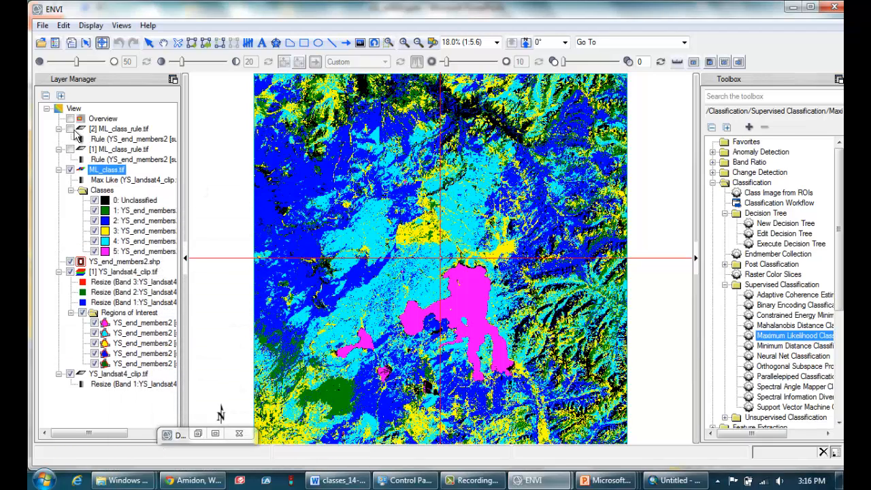
pyautogui.click(70, 129)
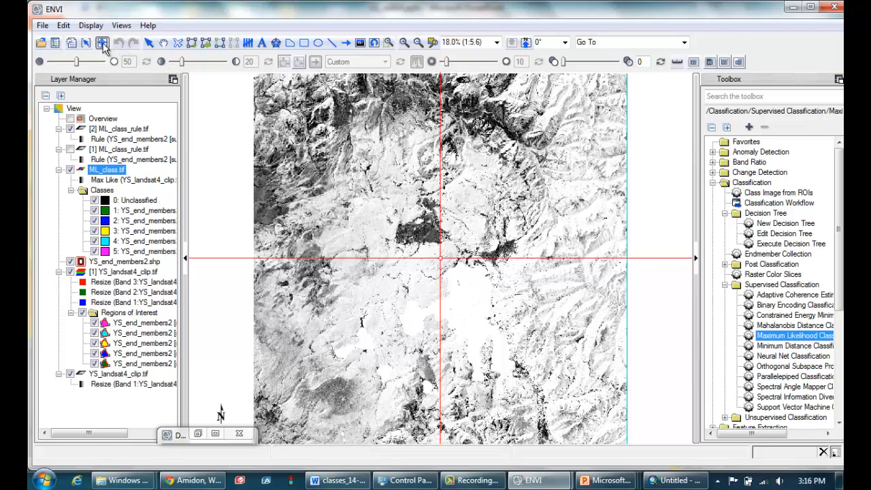
# Inspect the rule and class values at the cursor around the lake and meadows, and hide the [2] ML_class_rule.tif layer.
pyautogui.click(148, 42)
pyautogui.click(467, 303)
pyautogui.click(468, 306)
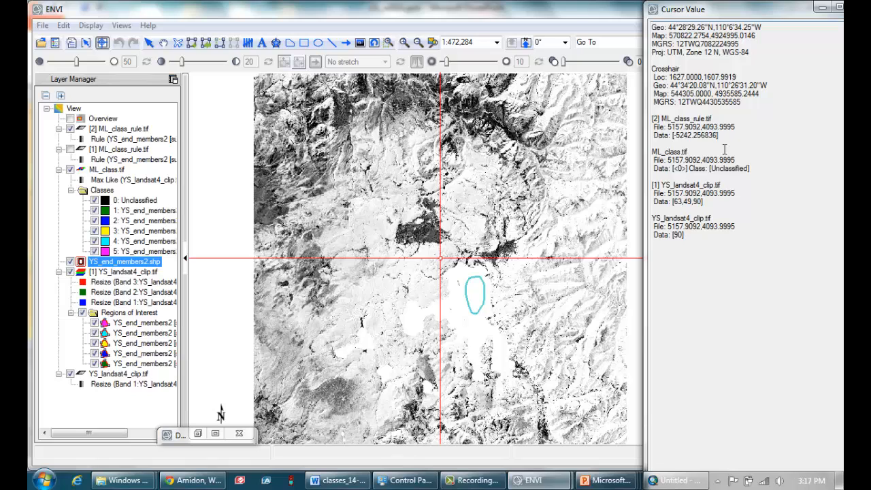
pyautogui.click(472, 313)
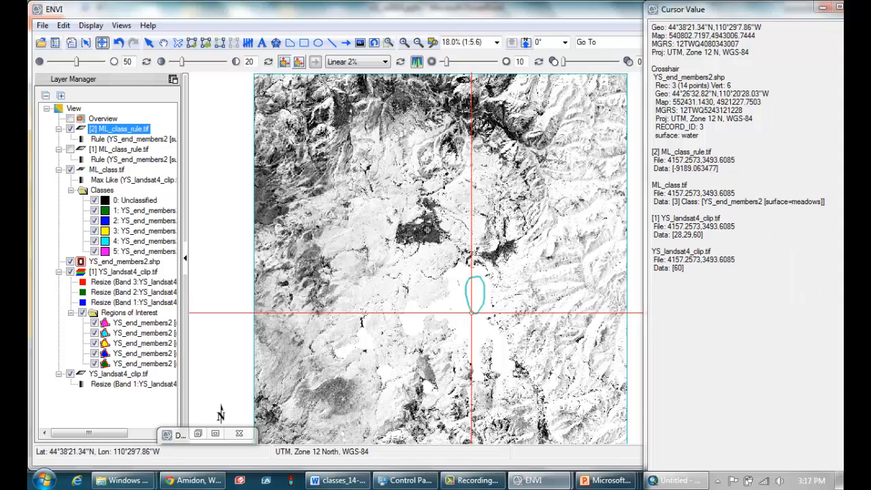
pyautogui.click(70, 129)
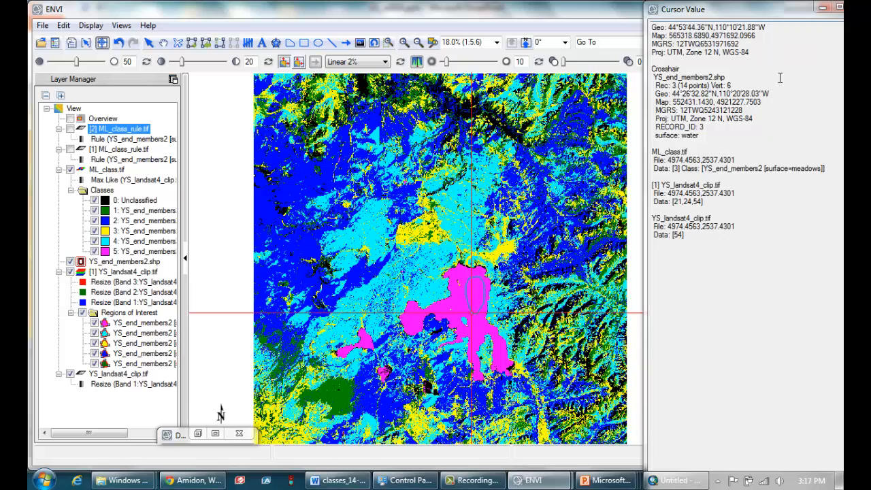
pyautogui.moveTo(797, 10); pyautogui.dragTo(701, 49)
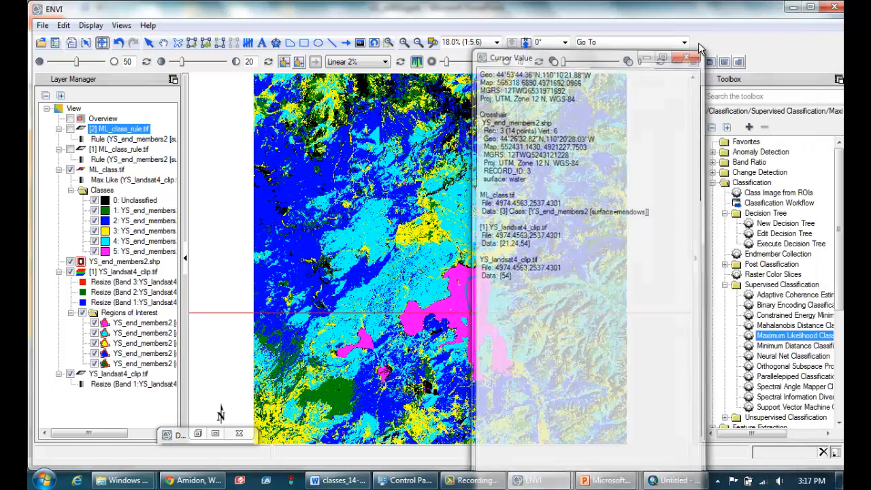
# Start a Spectral Angle Mapper supervised classification with YS_landsat4_clip.tif as the input file, full scene and all seven bands.
pyautogui.click(753, 183)
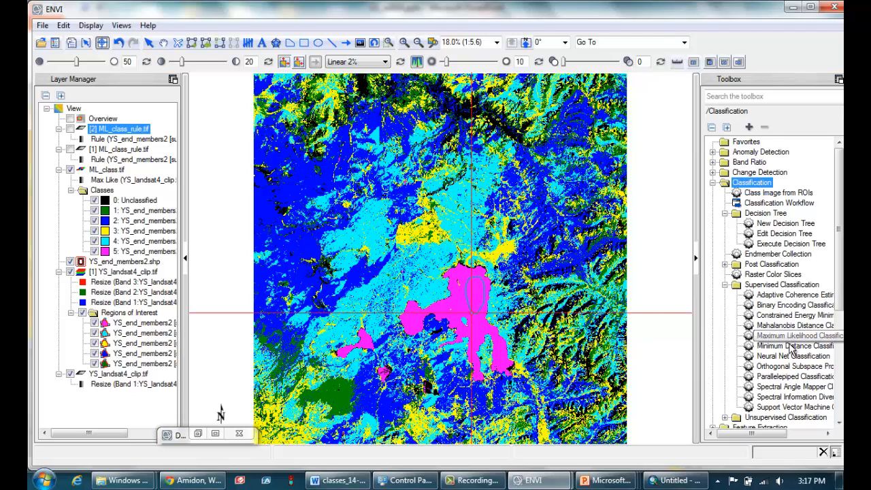
pyautogui.click(797, 388)
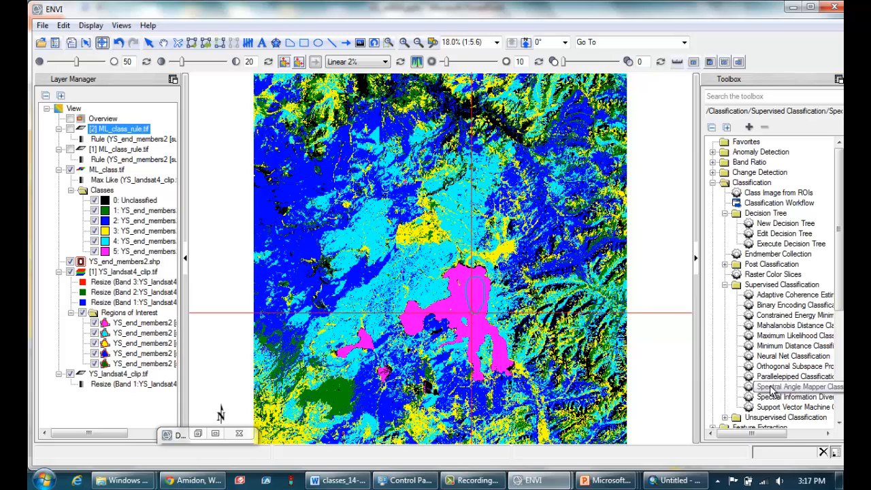
pyautogui.doubleClick(771, 388)
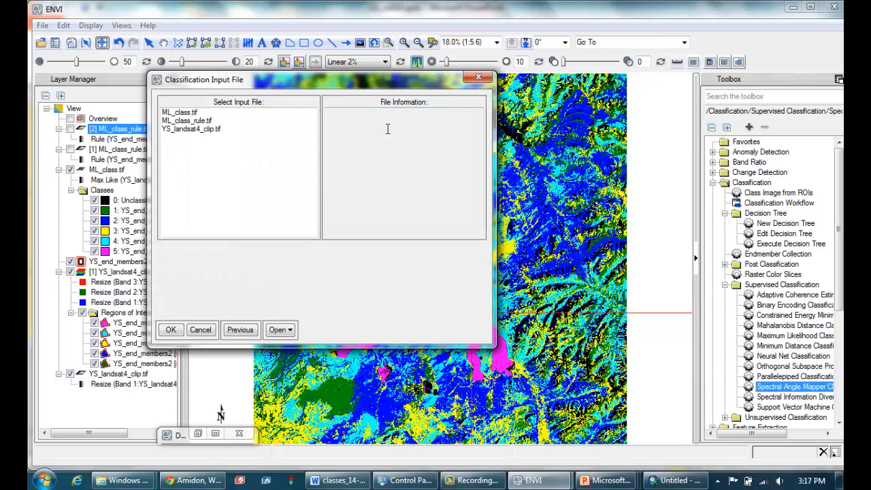
pyautogui.moveTo(254, 82); pyautogui.dragTo(331, 88)
pyautogui.click(279, 136)
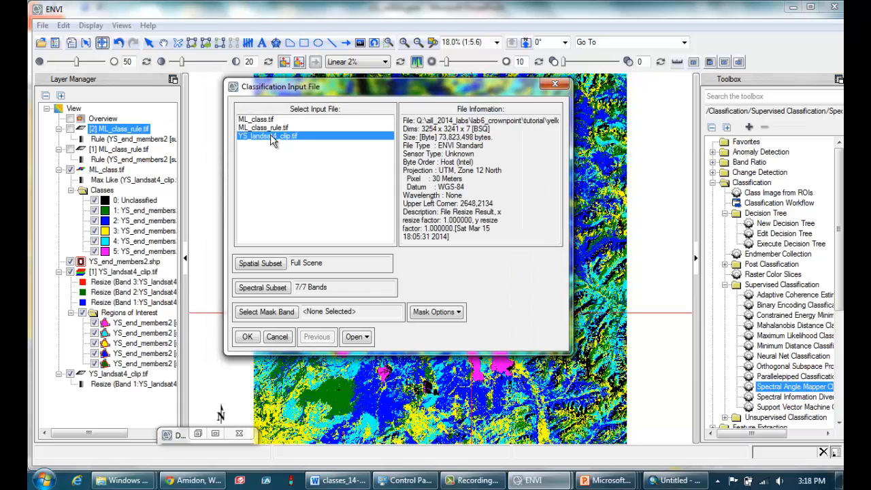
pyautogui.click(246, 338)
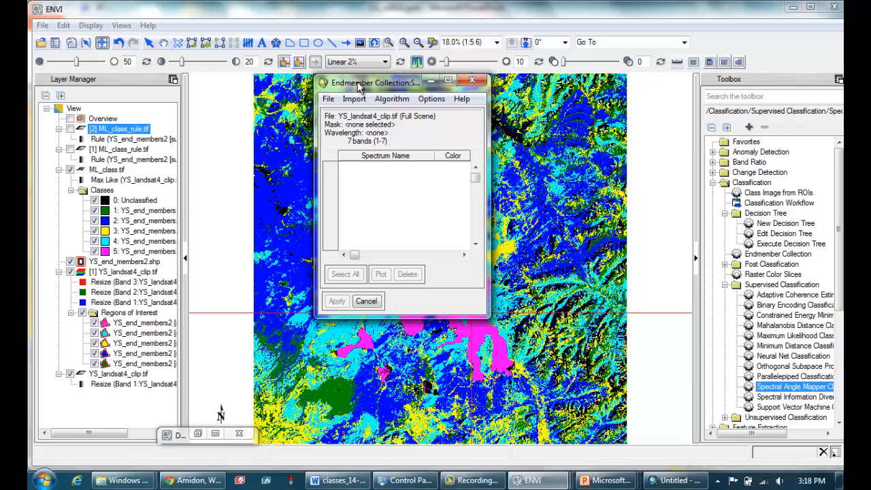
# Import the bedrock, burned, meadows, trees and water regions of YS_end_members2 as endmembers from the input file's ROIs.
pyautogui.click(359, 99)
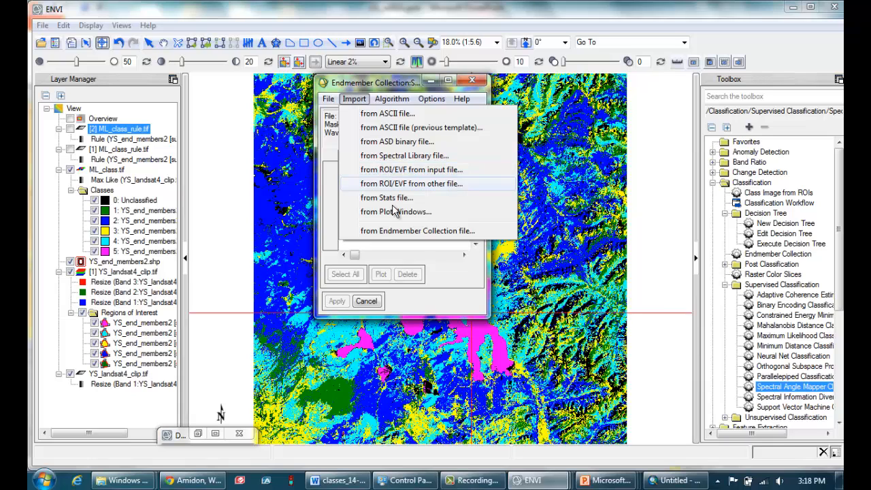
pyautogui.click(405, 169)
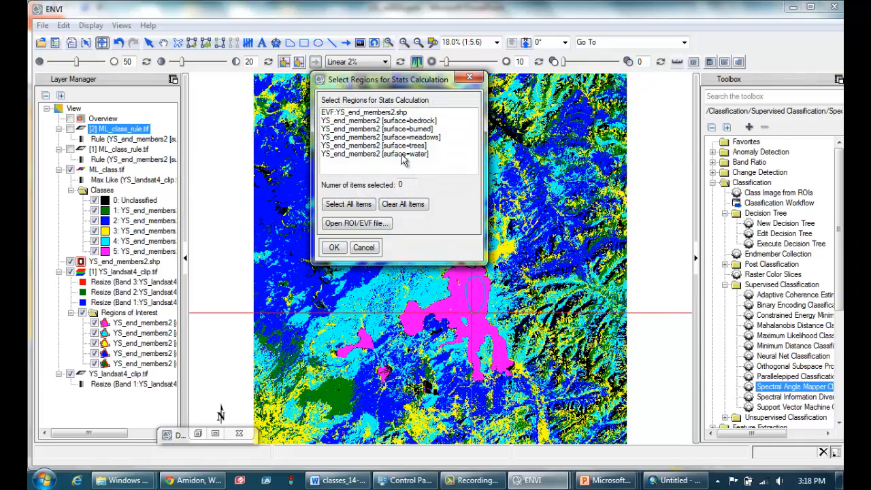
pyautogui.click(390, 122)
pyautogui.keyDown('shift'); pyautogui.click(391, 156); pyautogui.keyUp('shift')
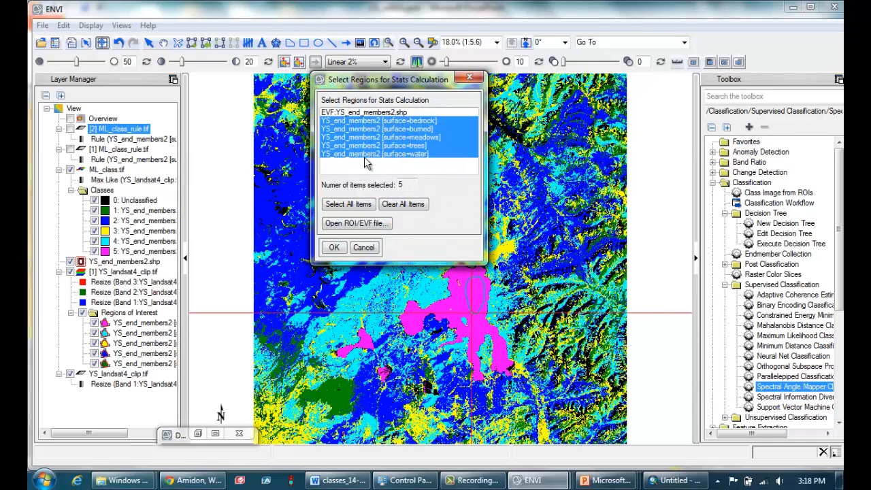
pyautogui.click(335, 247)
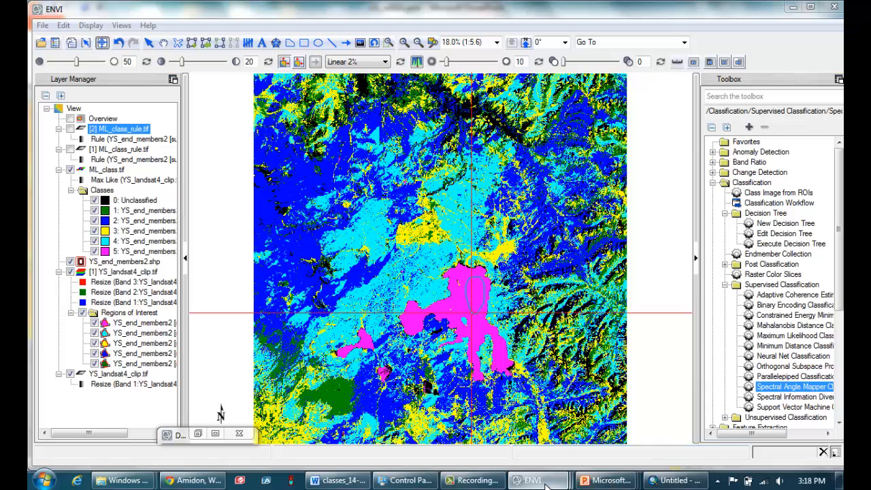
# Widen the endmember collection window, select all five spectra and apply them to the Spectral Angle Mapper classification.
pyautogui.moveTo(555, 487)
pyautogui.click(677, 412)
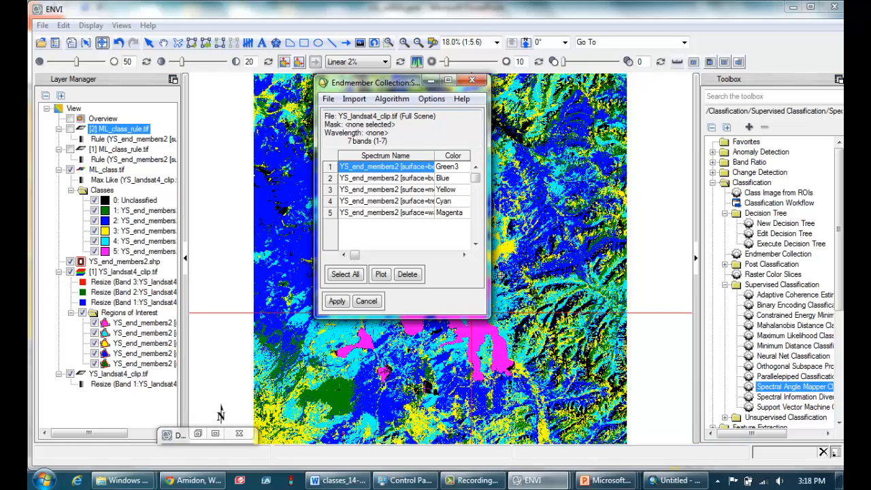
pyautogui.moveTo(489, 298); pyautogui.dragTo(717, 298)
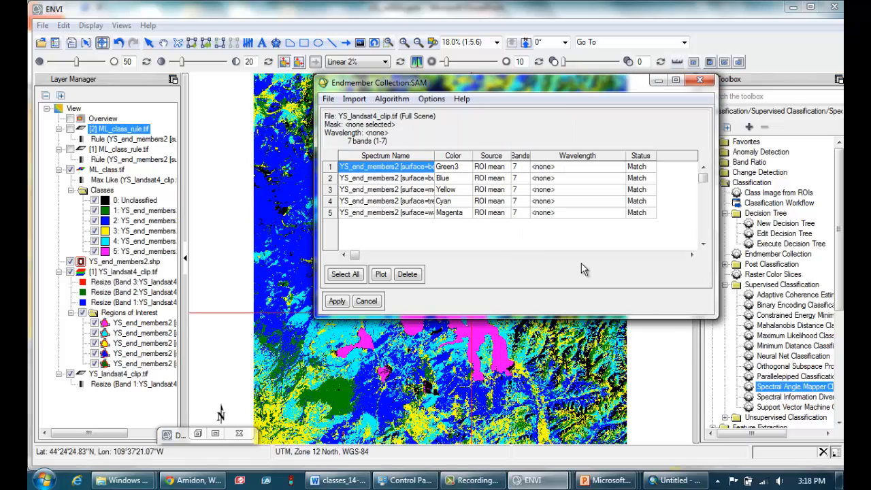
pyautogui.click(353, 274)
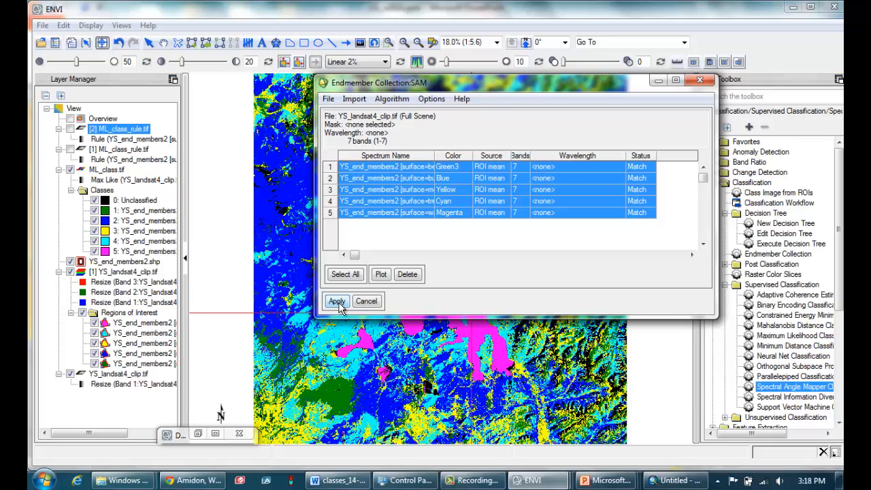
pyautogui.click(337, 303)
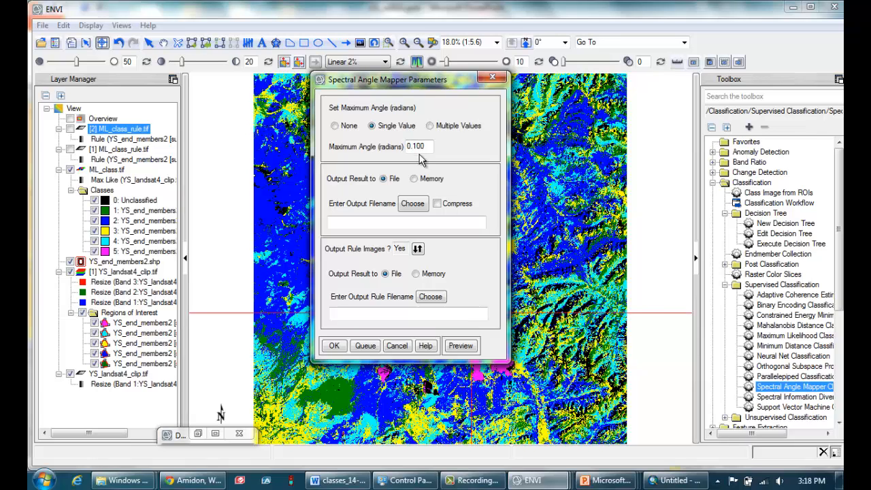
# Examine the single maximum angle and the separate angles for the five surface classes, and return to the single value option.
pyautogui.moveTo(426, 146); pyautogui.dragTo(398, 149)
pyautogui.click(428, 145)
pyautogui.doubleClick(429, 145)
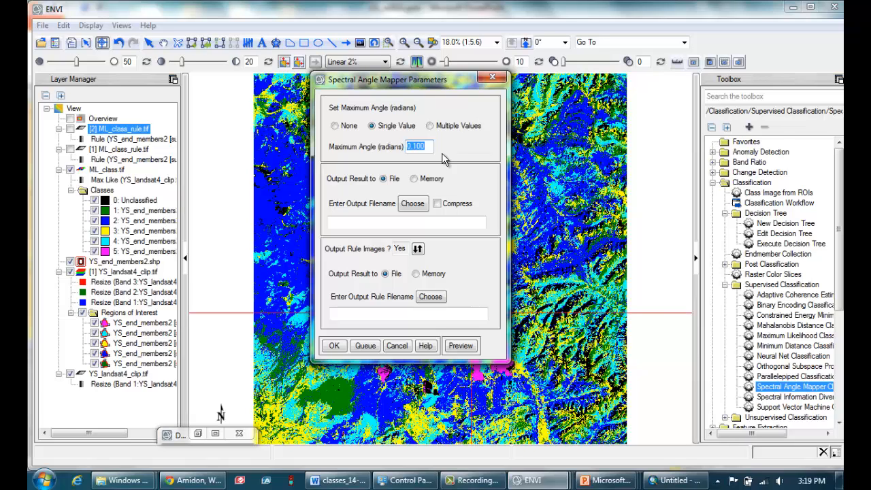
pyautogui.click(431, 147)
pyautogui.click(430, 125)
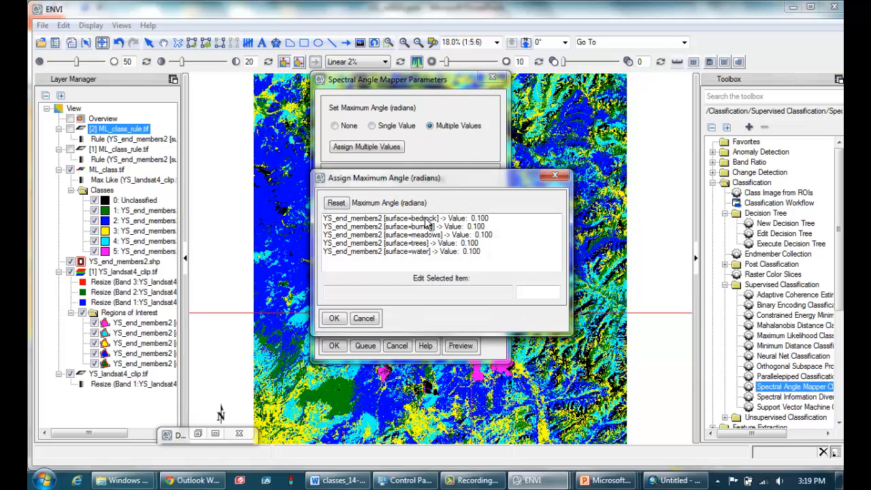
pyautogui.click(428, 218)
pyautogui.click(425, 227)
pyautogui.click(427, 235)
pyautogui.click(425, 244)
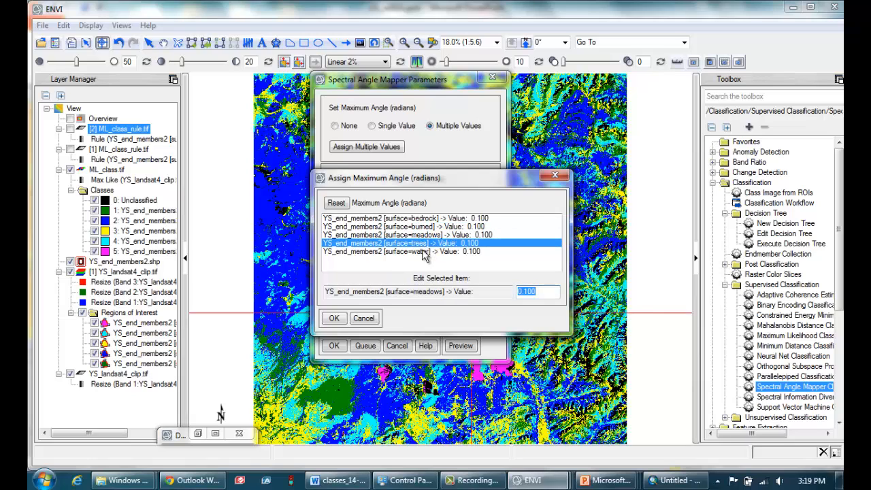
pyautogui.click(427, 252)
pyautogui.click(334, 319)
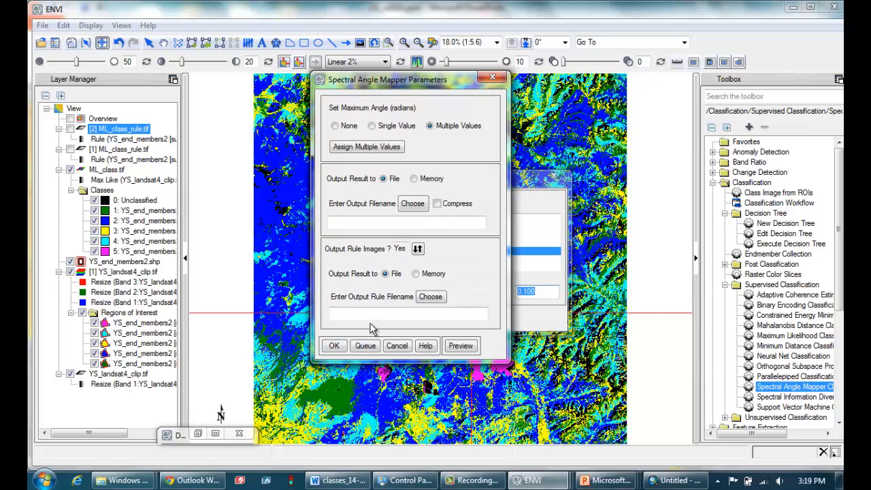
pyautogui.click(372, 126)
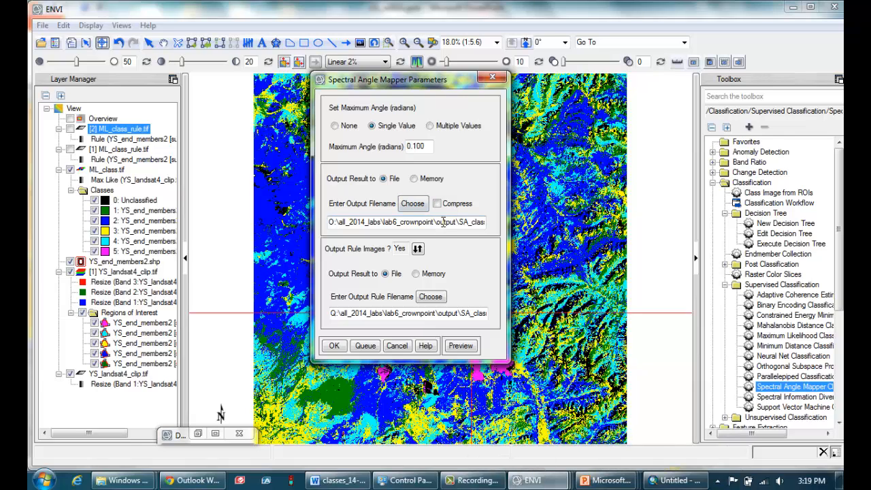
# Run Spectral Angle Mapper with a 0.100 radian maximum angle, outputting SA_class.tif and the rule images SA_class_rule.tif.
pyautogui.moveTo(439, 222); pyautogui.dragTo(483, 225)
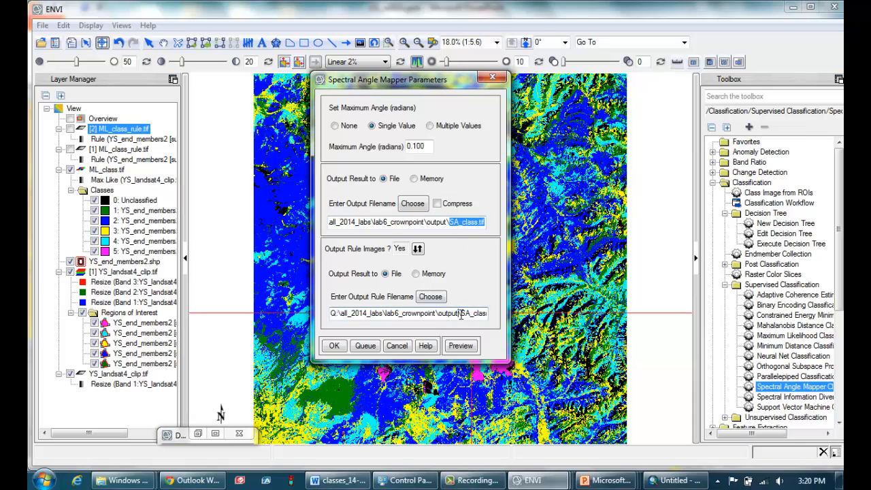
pyautogui.moveTo(460, 314); pyautogui.dragTo(528, 316)
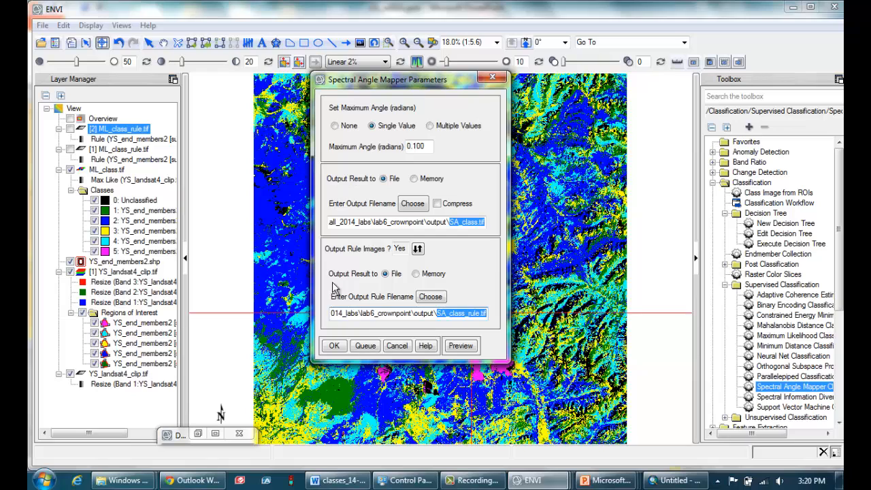
pyautogui.moveTo(426, 146); pyautogui.dragTo(397, 147)
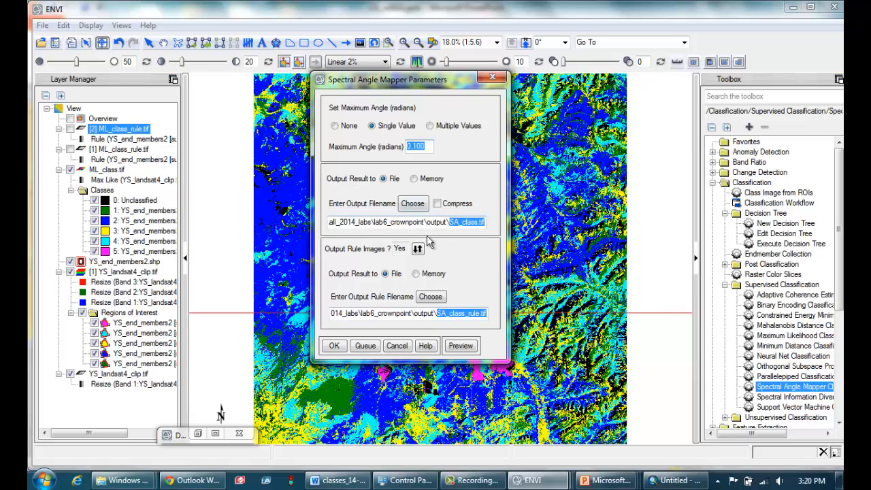
pyautogui.click(334, 346)
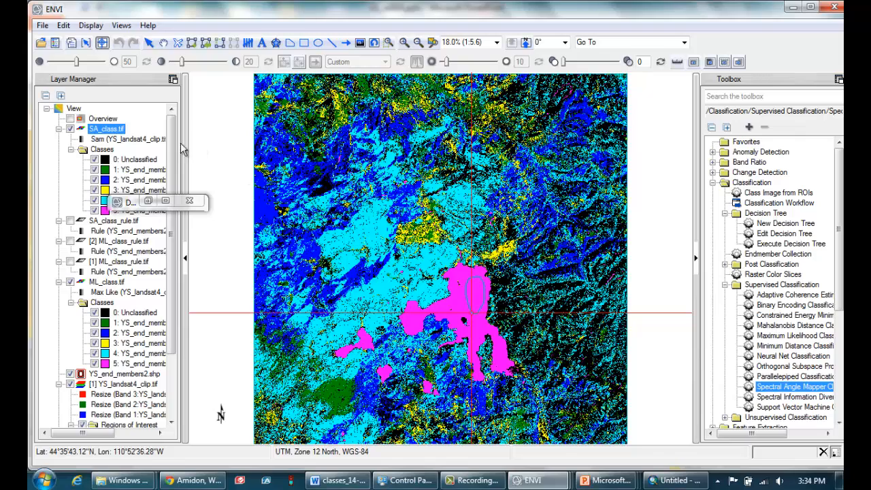
# Compare the Spectral Angle Mapper and Maximum Likelihood results by repeatedly hiding and showing the SA_class.tif layer.
pyautogui.click(70, 130)
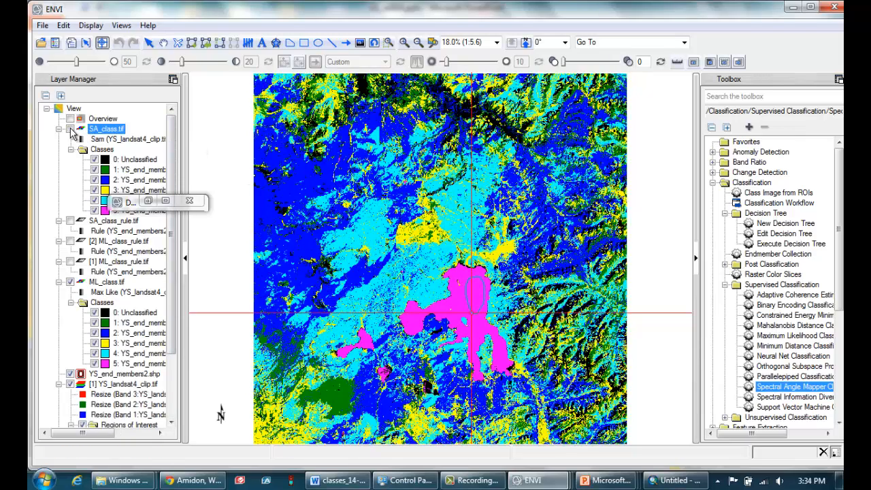
pyautogui.click(70, 130)
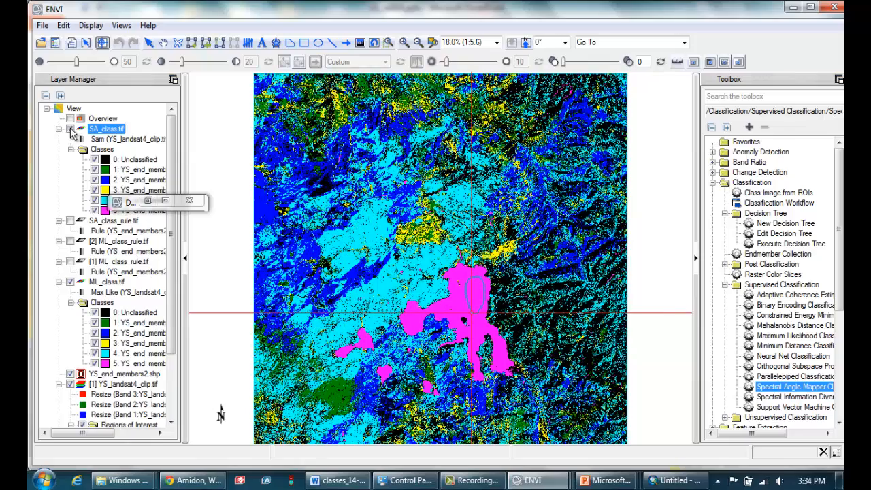
pyautogui.click(70, 130)
pyautogui.click(70, 129)
pyautogui.click(70, 130)
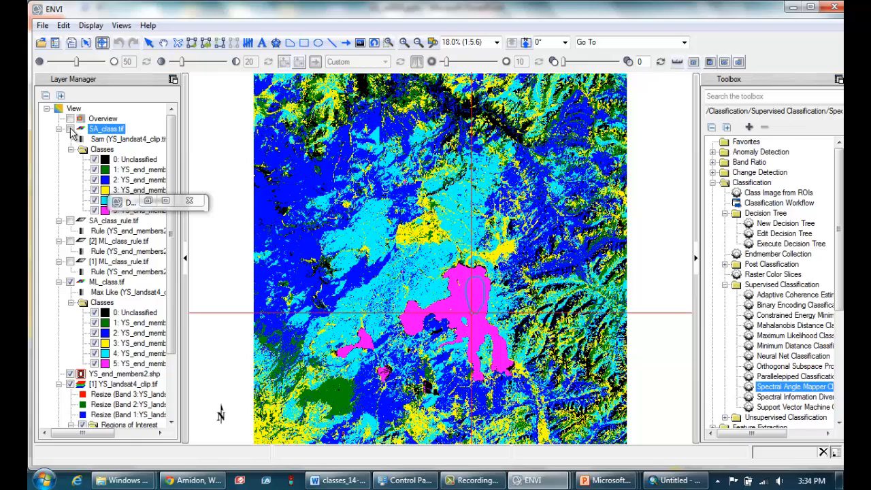
pyautogui.click(70, 129)
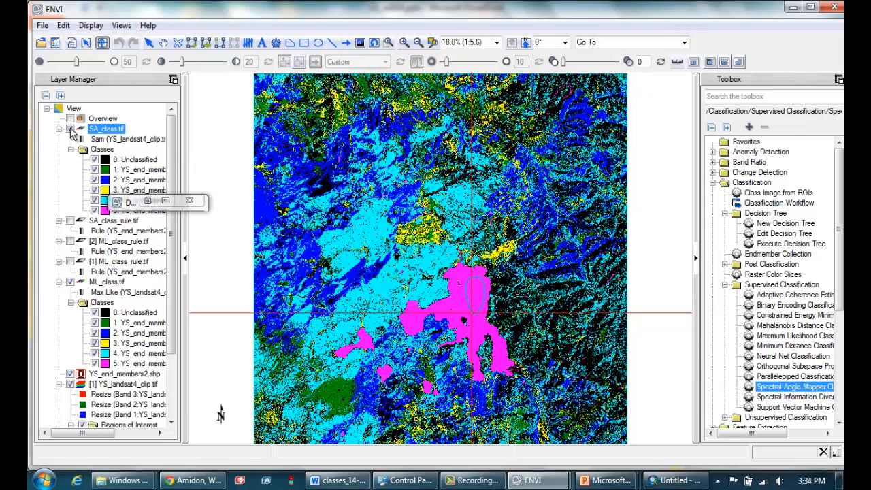
# Display the SA_class_rule.tif layer, hide SA_class.tif above it, and make the rule image the active layer.
pyautogui.click(70, 220)
pyautogui.click(70, 129)
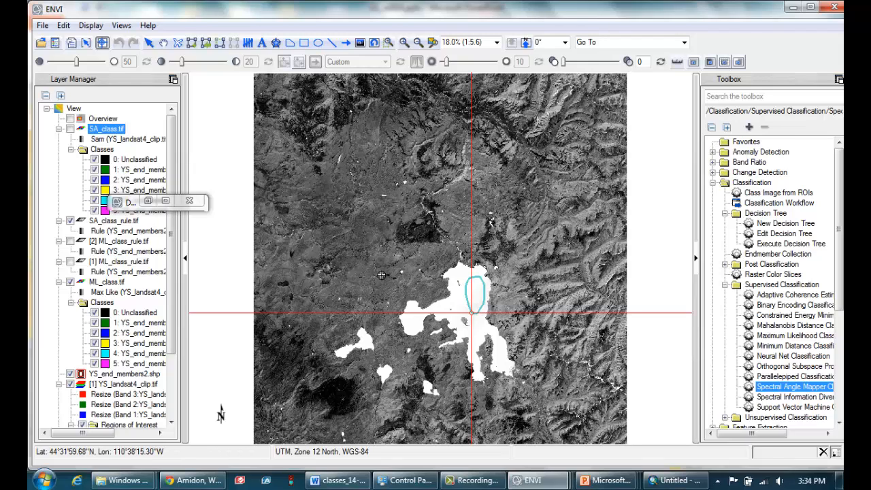
pyautogui.click(153, 223)
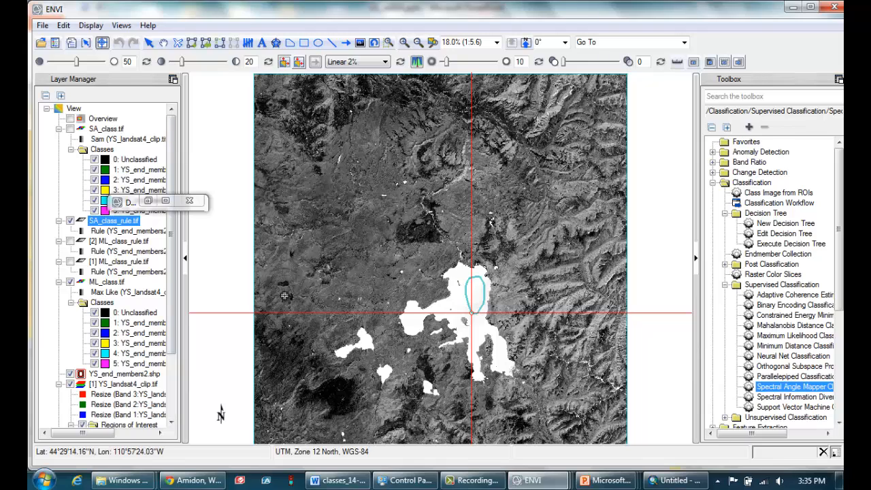
# Inspect the SA_class_rule.tif values at the dark bedrock training area in the southwest and over the lake, and close the cursor value read-out.
pyautogui.click(331, 393)
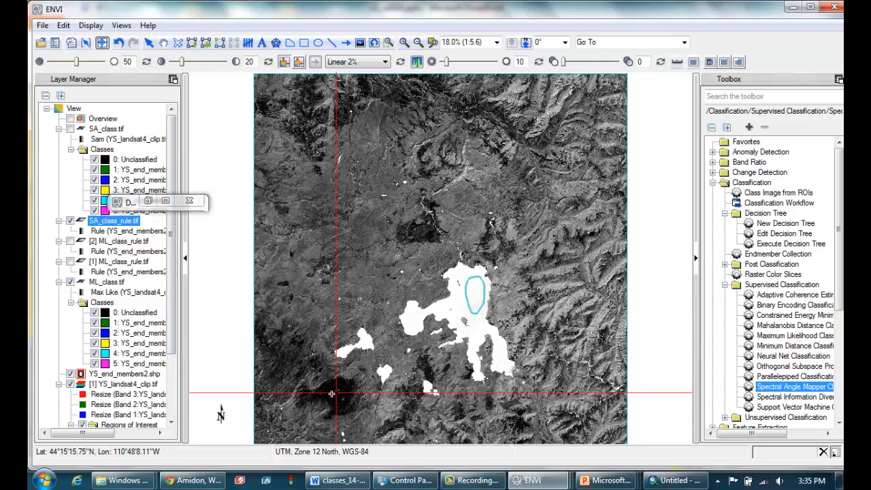
pyautogui.click(333, 393)
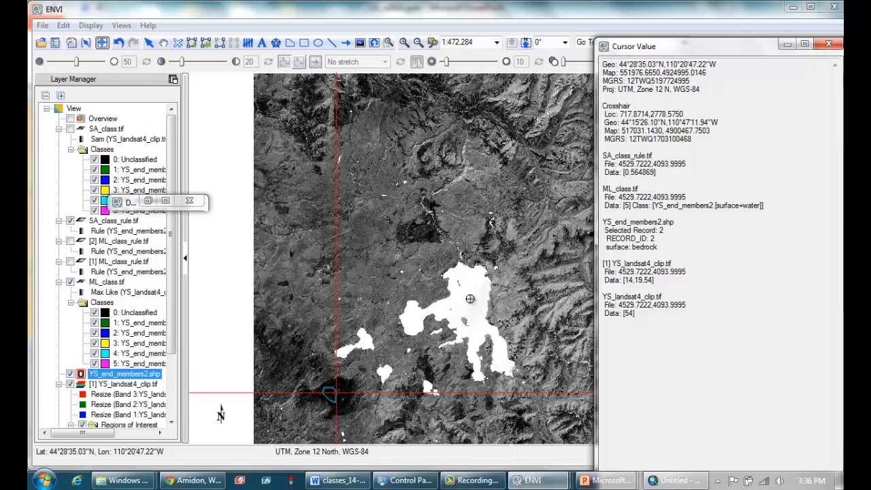
pyautogui.click(828, 45)
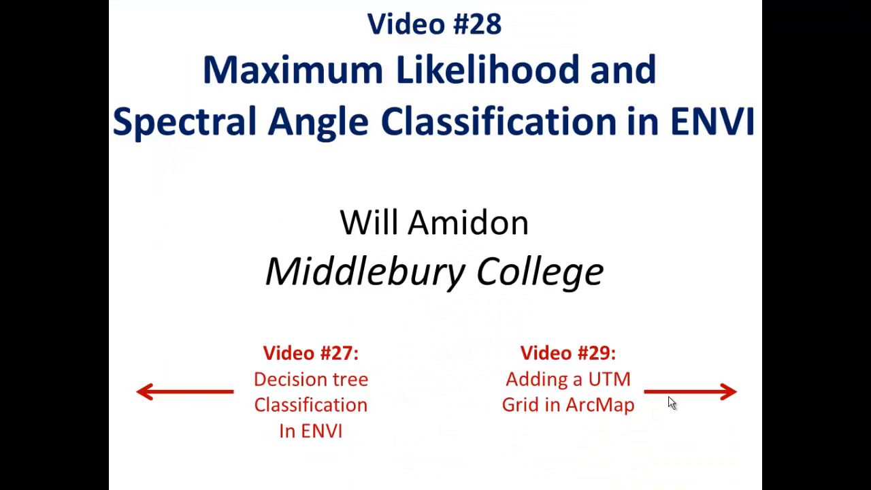
pyautogui.click(669, 398)
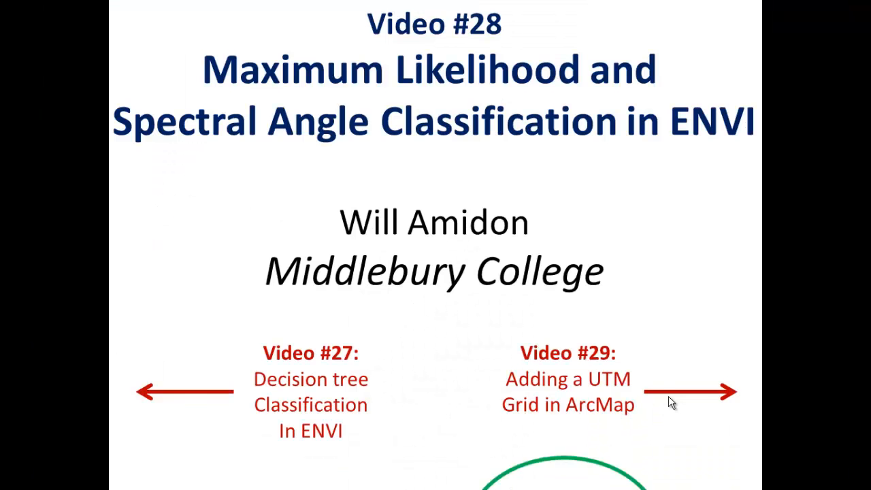